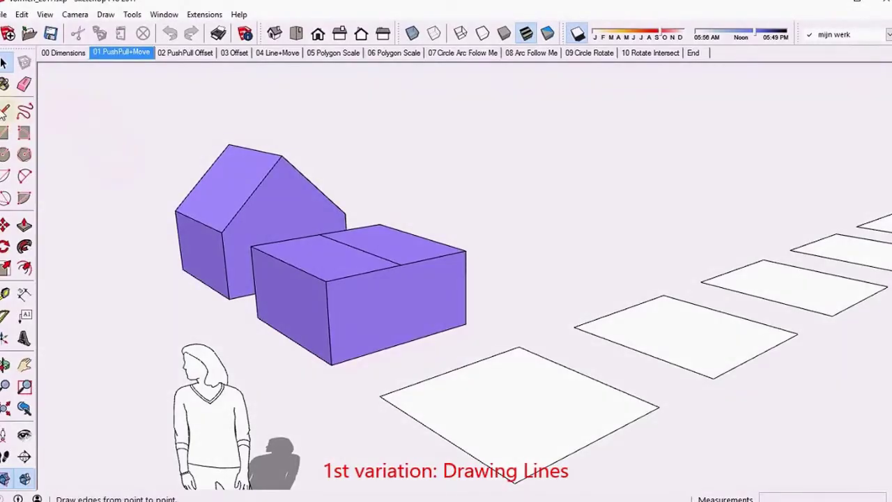
# - Draw a 200 cm tall rectangular wall with lines on the nearest footprint's edge
pyautogui.click(4, 114)
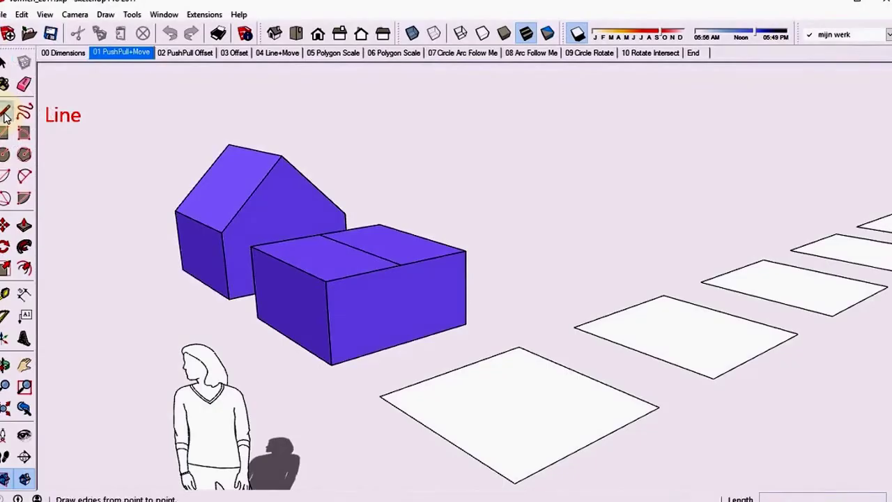
pyautogui.click(454, 369)
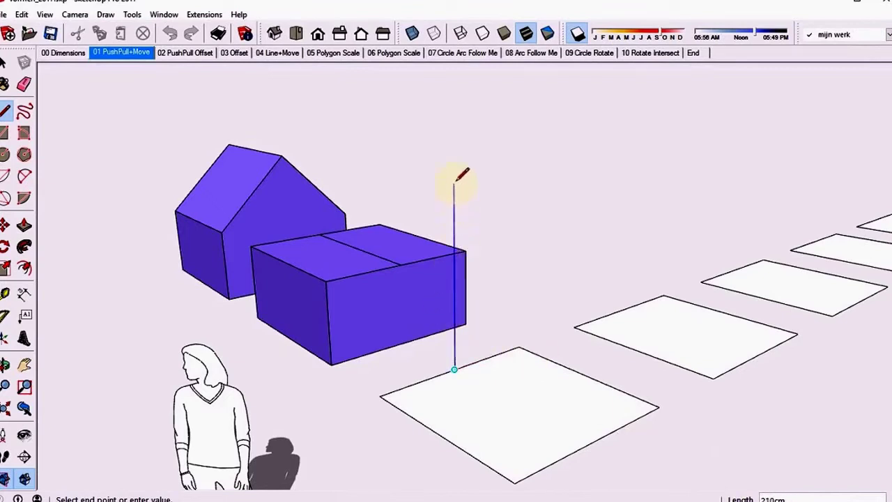
pyautogui.write('200')
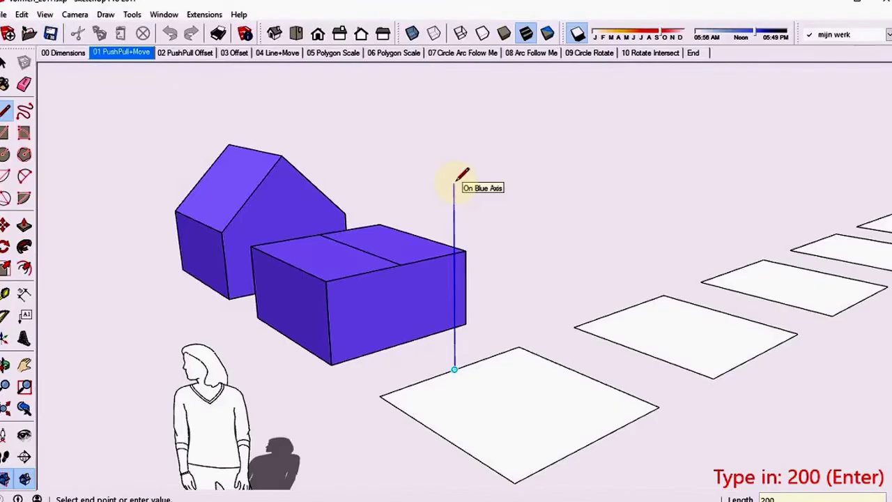
pyautogui.press('Return')
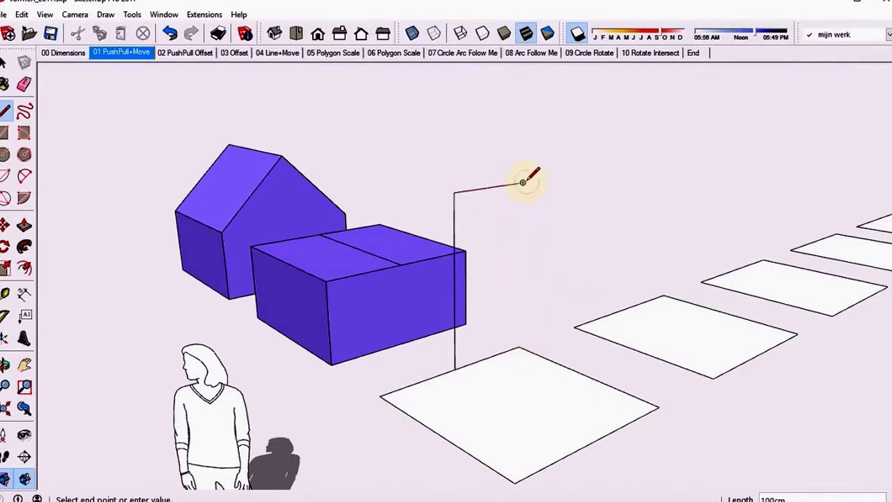
pyautogui.click(523, 184)
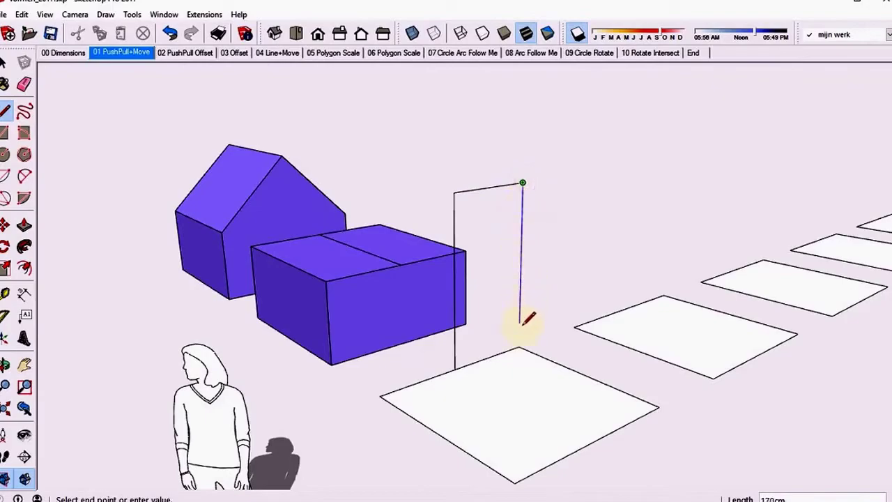
pyautogui.click(520, 346)
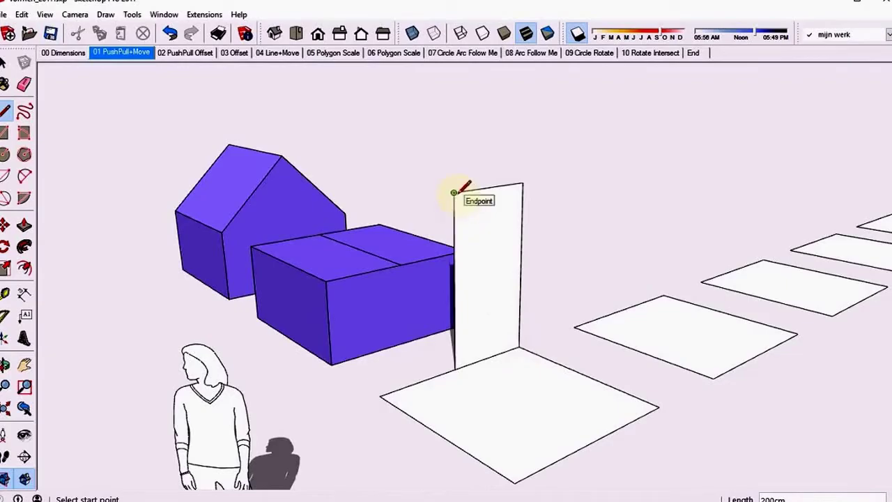
# - Draw both roof slopes to the wall's top corner and the second eave edge
pyautogui.click(454, 192)
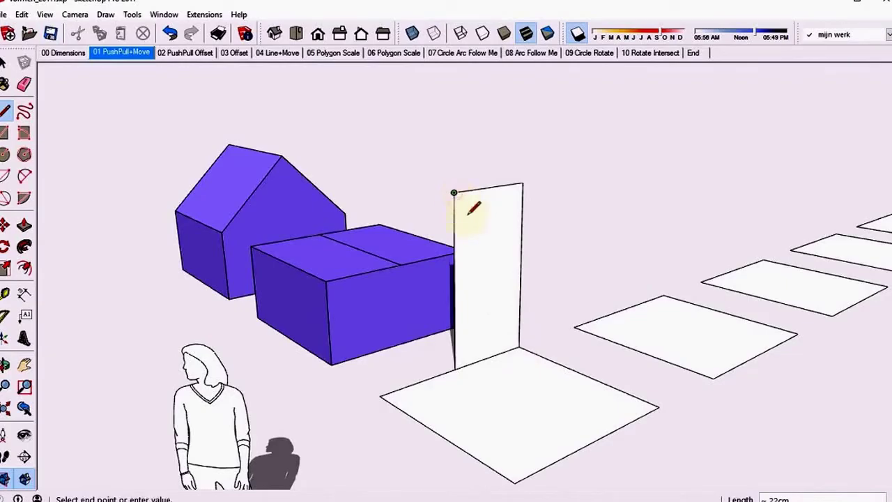
pyautogui.click(522, 268)
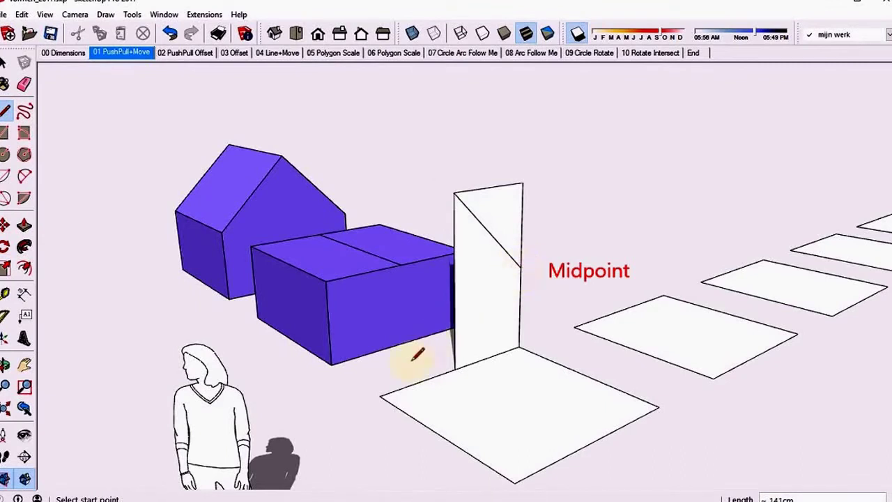
pyautogui.click(380, 396)
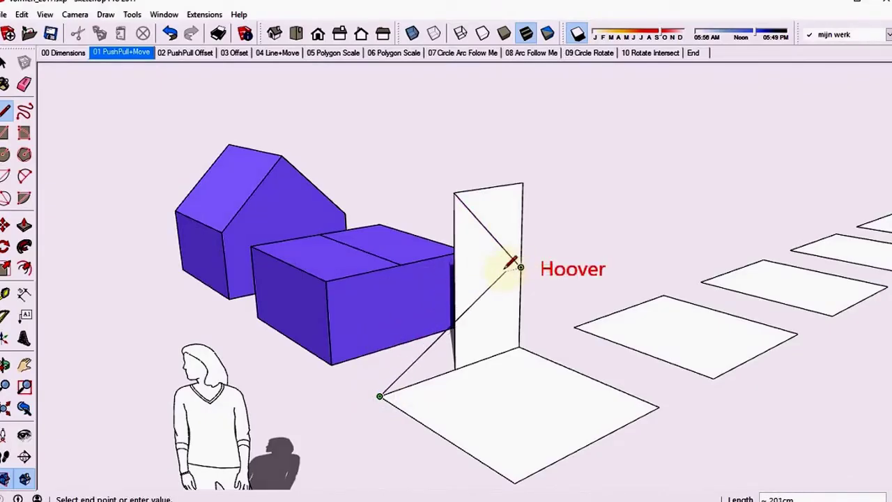
pyautogui.click(375, 304)
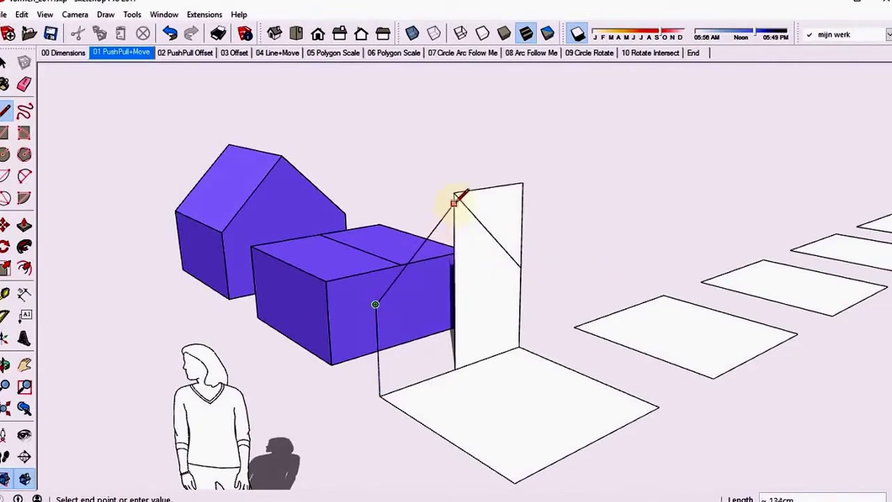
pyautogui.click(455, 193)
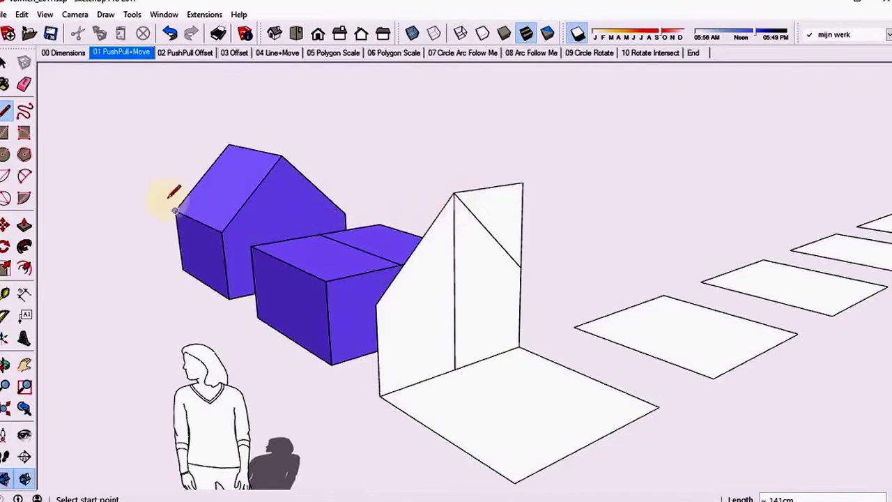
# - Erase the leftover wall corner and the vertical edge splitting the gable
pyautogui.click(25, 84)
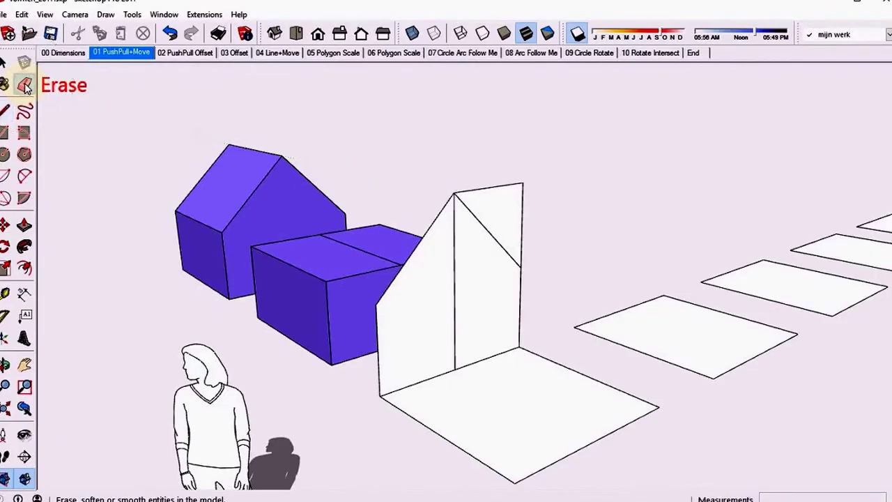
pyautogui.moveTo(495, 179); pyautogui.dragTo(527, 223)
pyautogui.moveTo(452, 296); pyautogui.dragTo(459, 293)
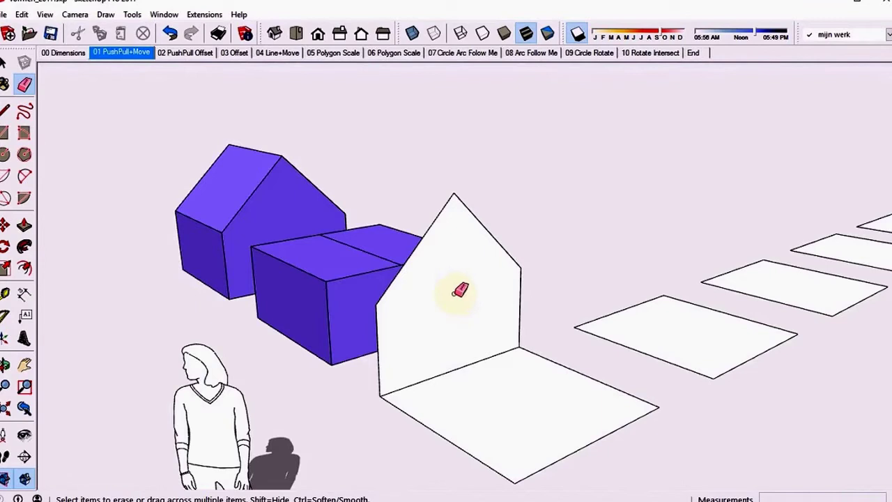
# - Draw the opposite gable end at the footprint's far corner as a closed face
pyautogui.click(4, 114)
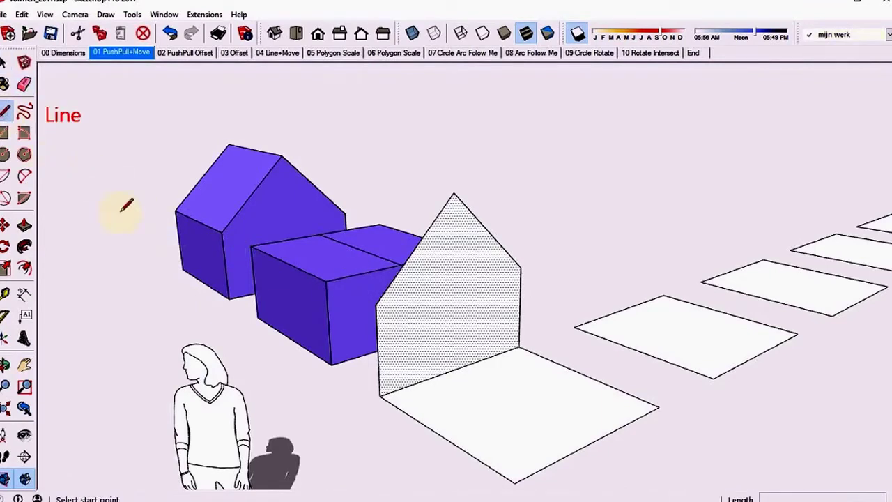
pyautogui.click(514, 481)
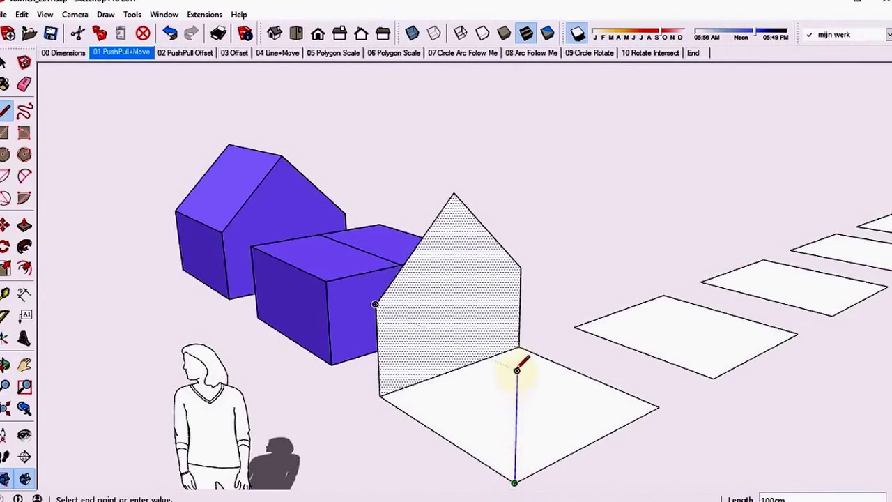
pyautogui.click(516, 371)
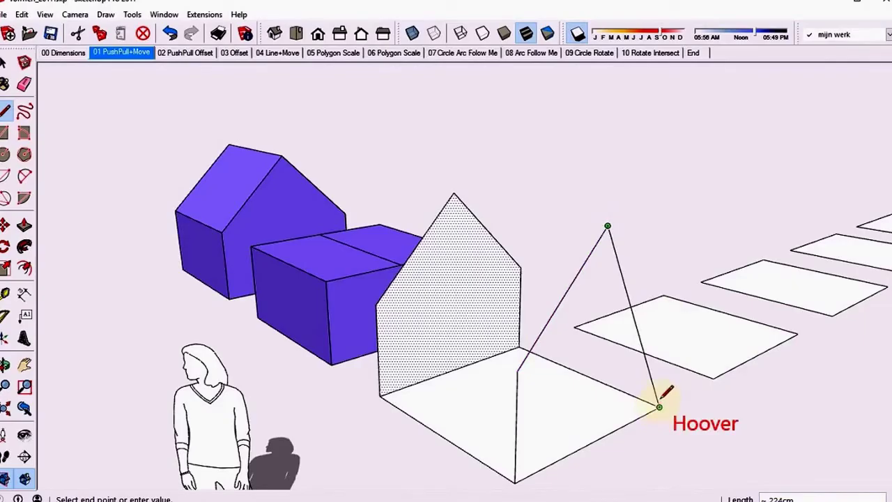
pyautogui.click(667, 310)
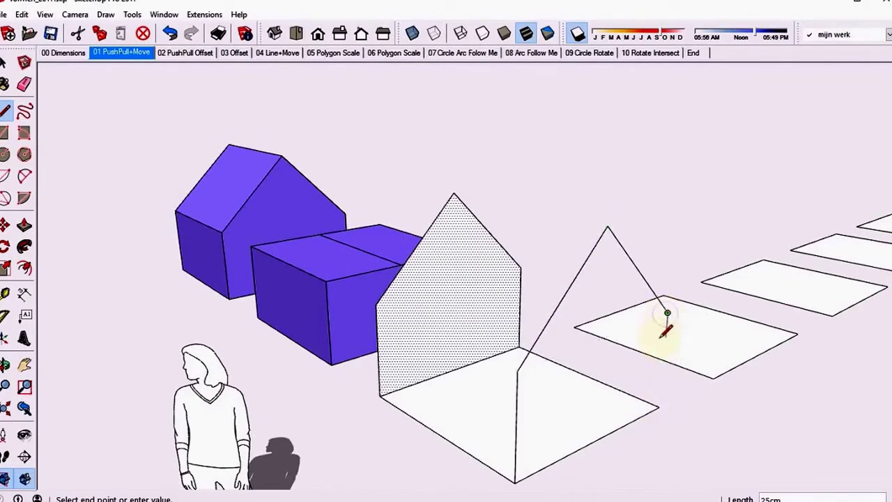
pyautogui.click(659, 406)
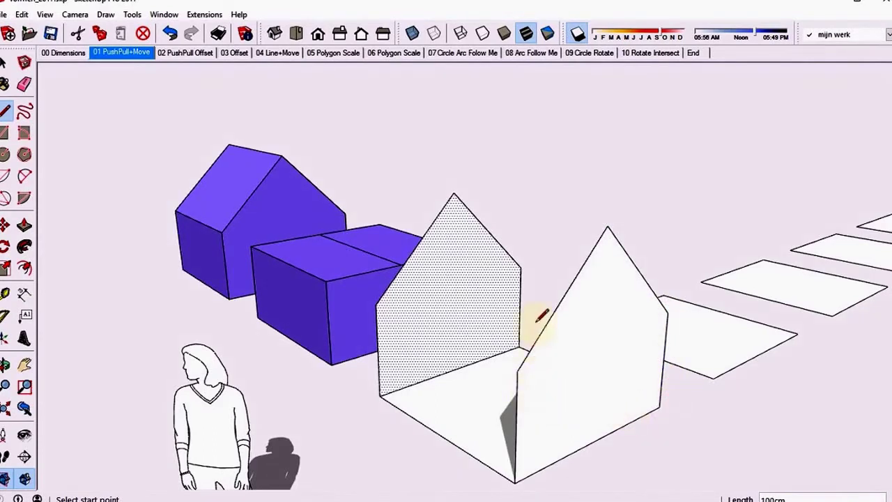
# - Connect the eaves and join both apexes with a ridge to fill the walls and roof
pyautogui.click(521, 267)
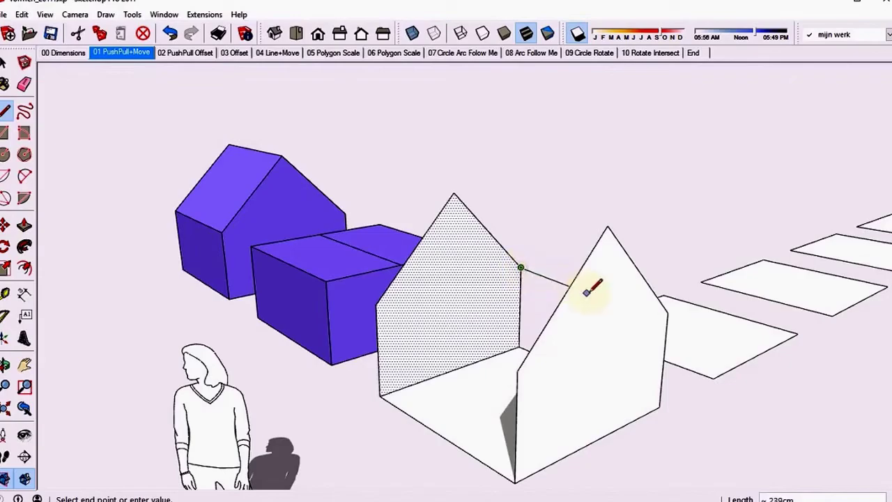
pyautogui.click(668, 312)
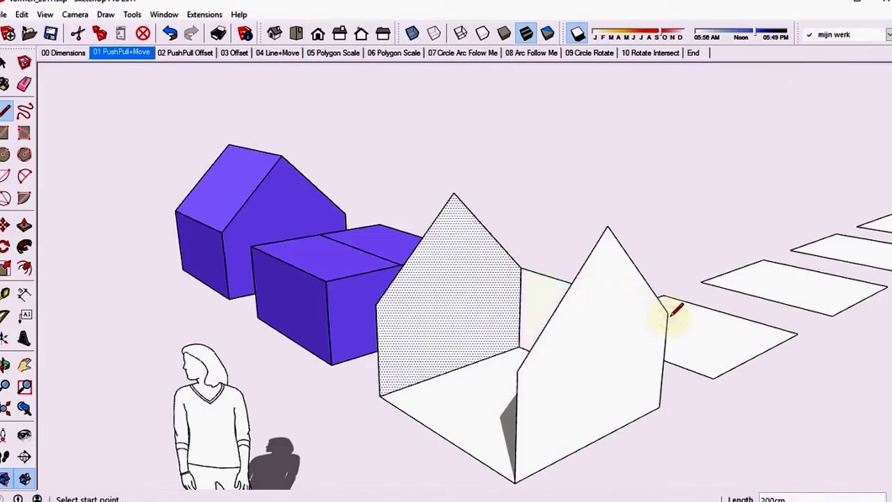
pyautogui.click(454, 193)
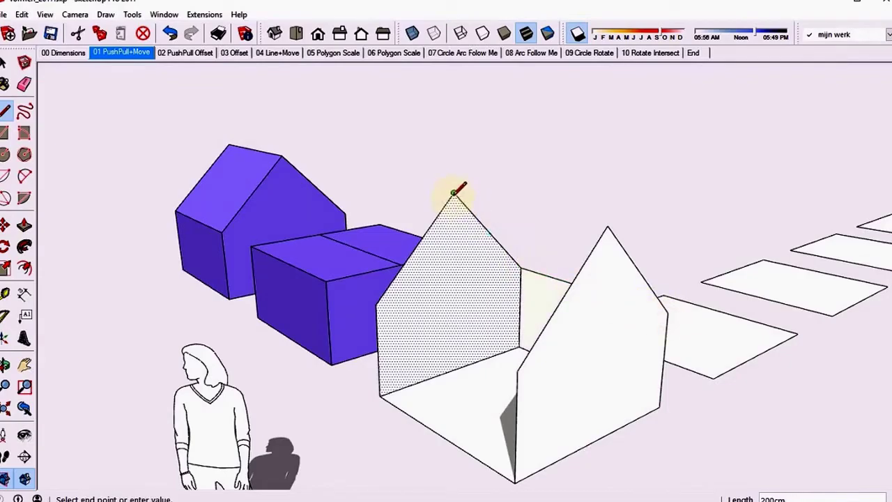
pyautogui.click(608, 226)
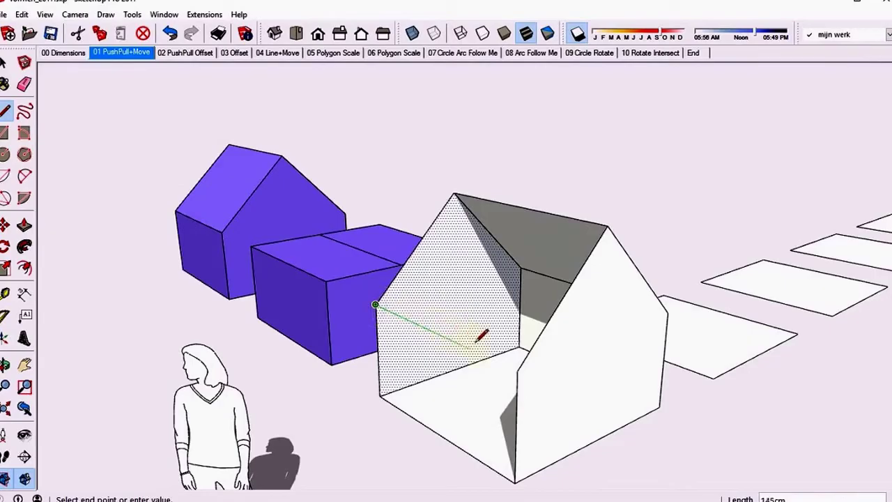
pyautogui.click(517, 371)
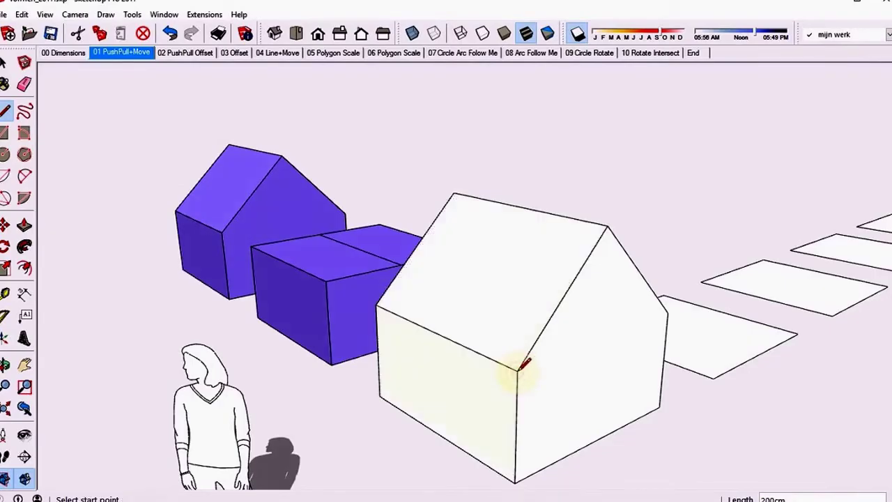
pyautogui.moveTo(517, 371)
pyautogui.mouseDown(button='middle')
pyautogui.moveTo(456, 313)
pyautogui.moveTo(497, 343)
pyautogui.mouseUp(button='middle')
# - Push/Pull the nearest square footprint up into a 200 cm tall box
pyautogui.click(137, 55)
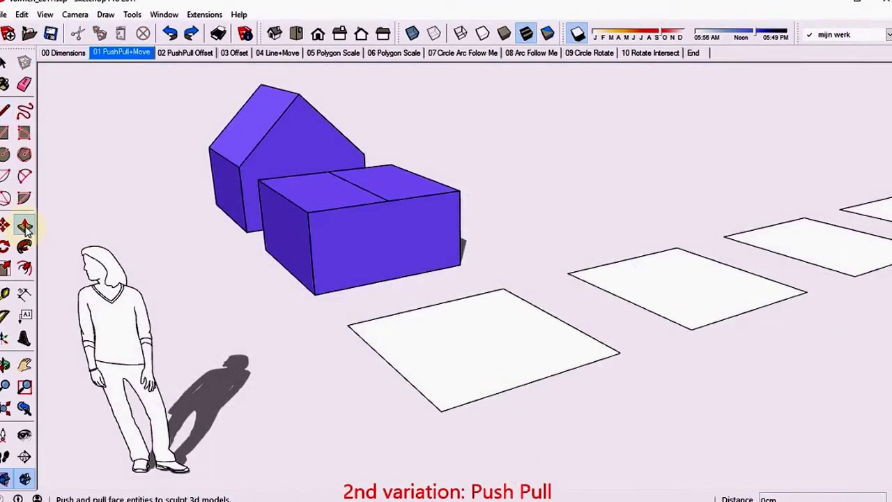
pyautogui.click(25, 226)
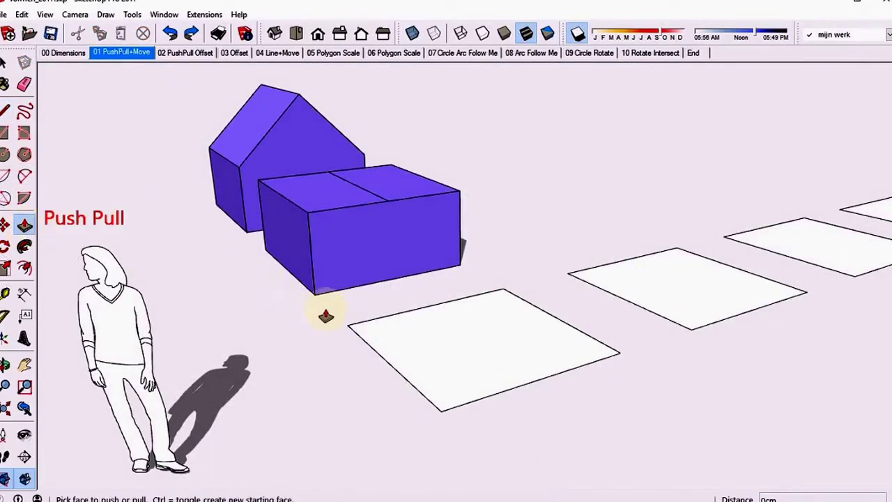
pyautogui.click(409, 337)
pyautogui.moveTo(414, 318)
pyautogui.mouseDown()
pyautogui.moveTo(434, 152)
pyautogui.moveTo(774, 498)
pyautogui.mouseUp()
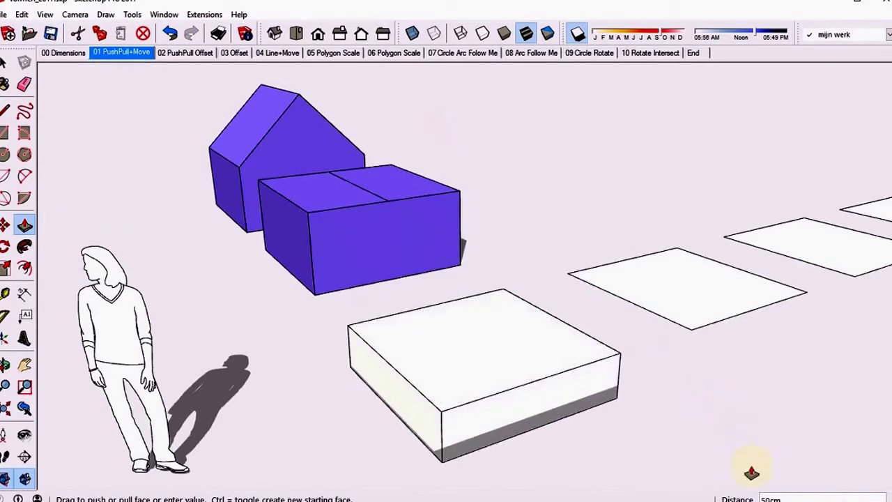
pyautogui.moveTo(772, 496); pyautogui.dragTo(571, 144)
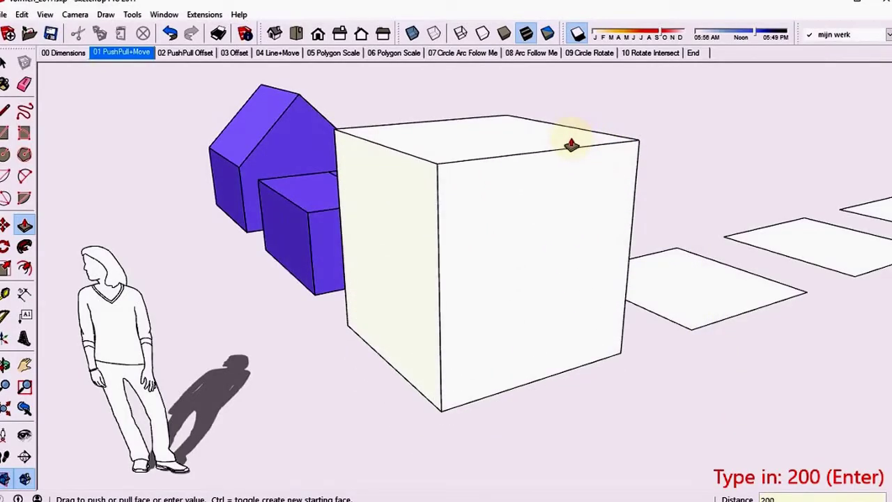
pyautogui.press('Return')
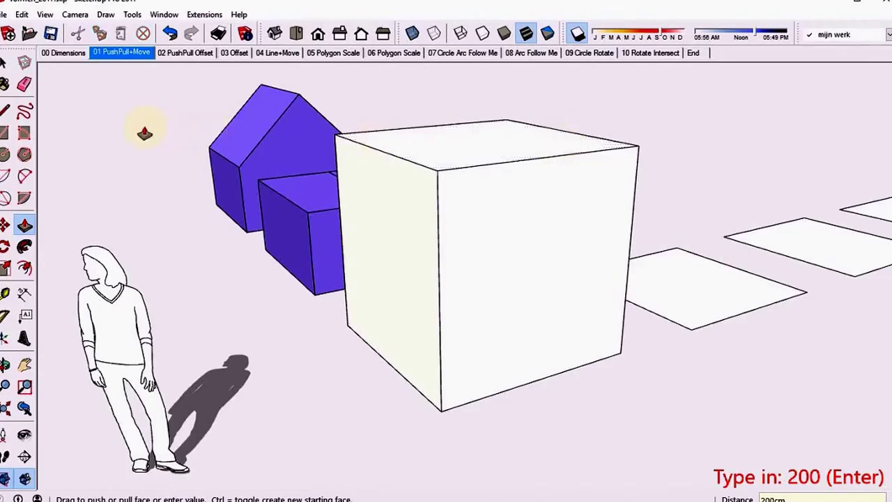
pyautogui.click(6, 112)
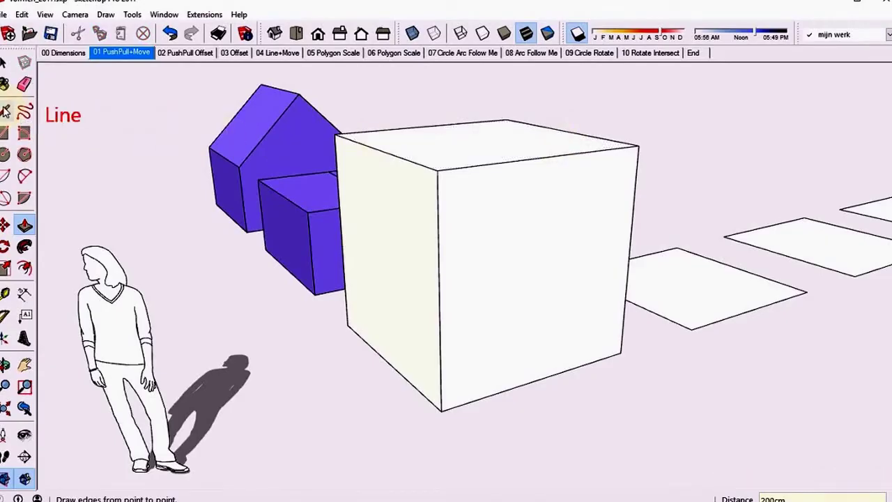
# - Draw lines from the front face's left and right edge midpoints to the top-edge midpoint
pyautogui.click(6, 112)
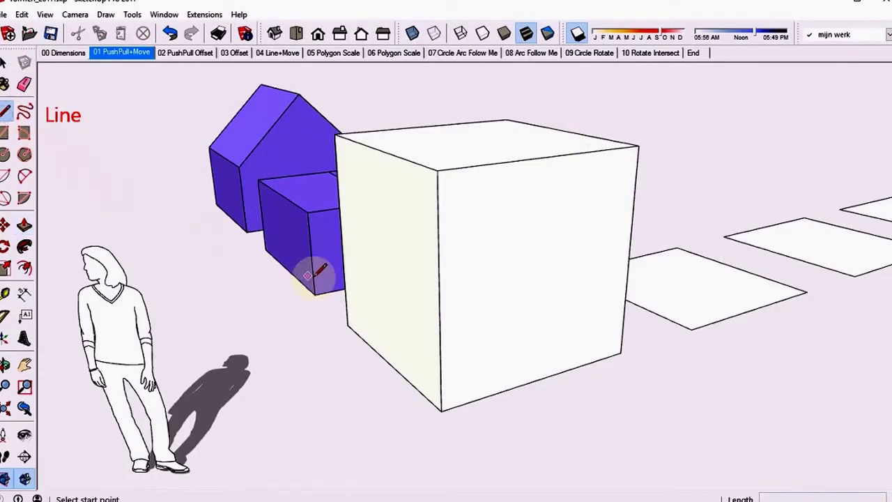
pyautogui.click(438, 299)
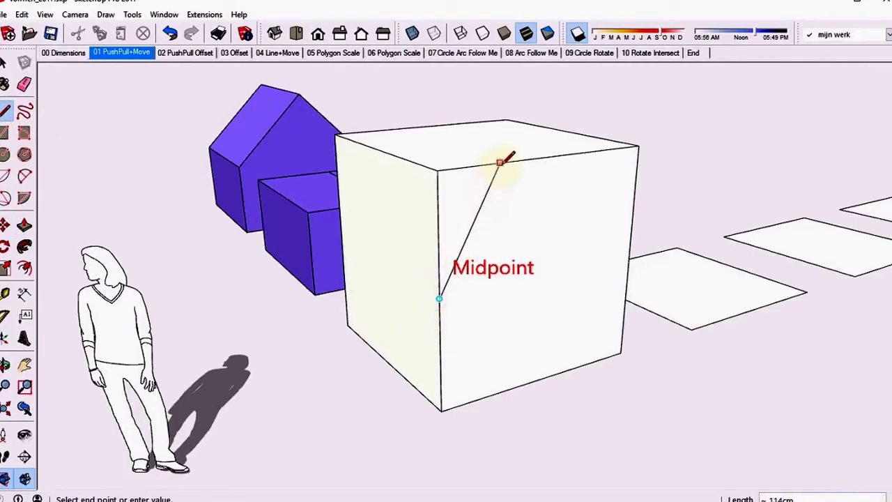
pyautogui.click(546, 156)
pyautogui.click(546, 156)
pyautogui.click(629, 255)
pyautogui.click(630, 254)
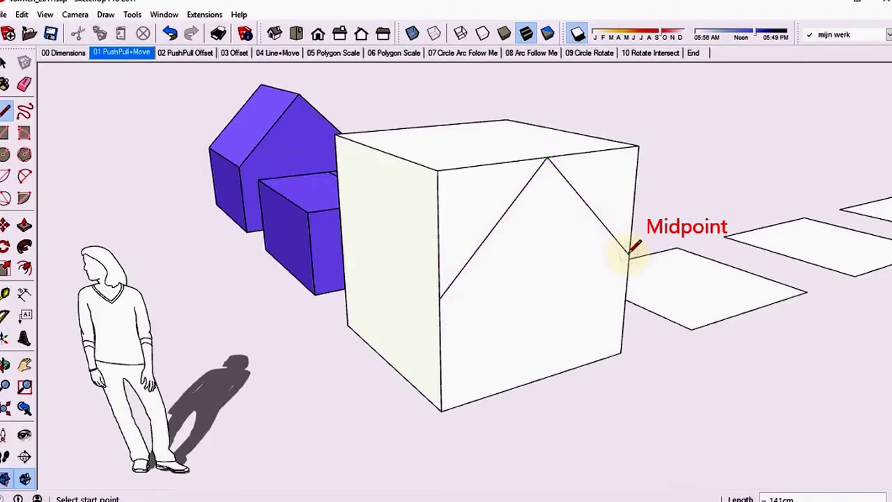
# - Push the left and right upper triangles back through the box's full depth
pyautogui.click(26, 225)
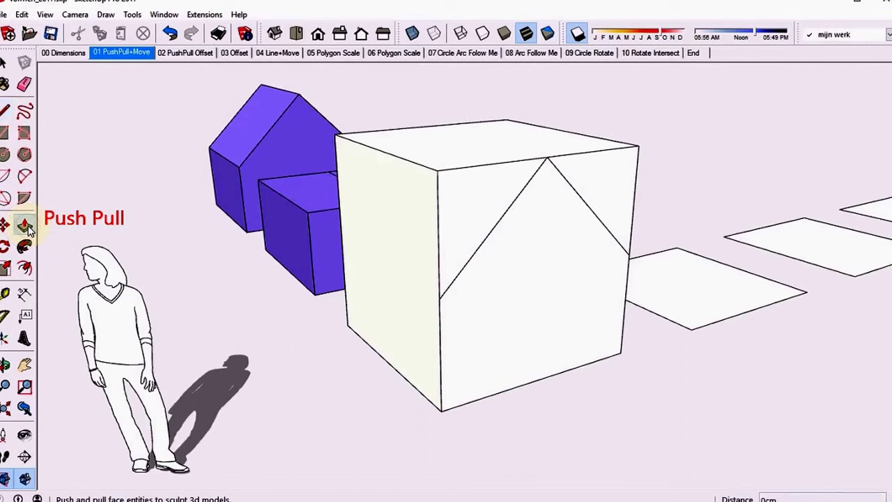
pyautogui.click(473, 225)
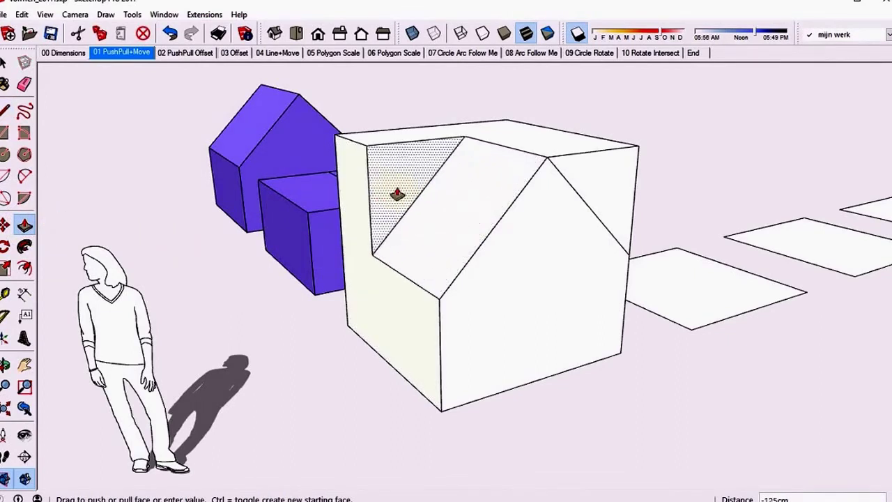
pyautogui.click(351, 175)
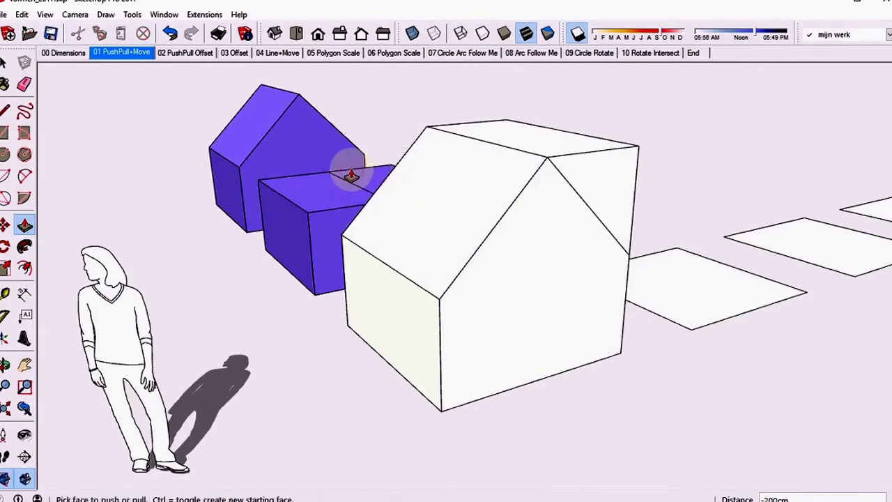
pyautogui.click(620, 157)
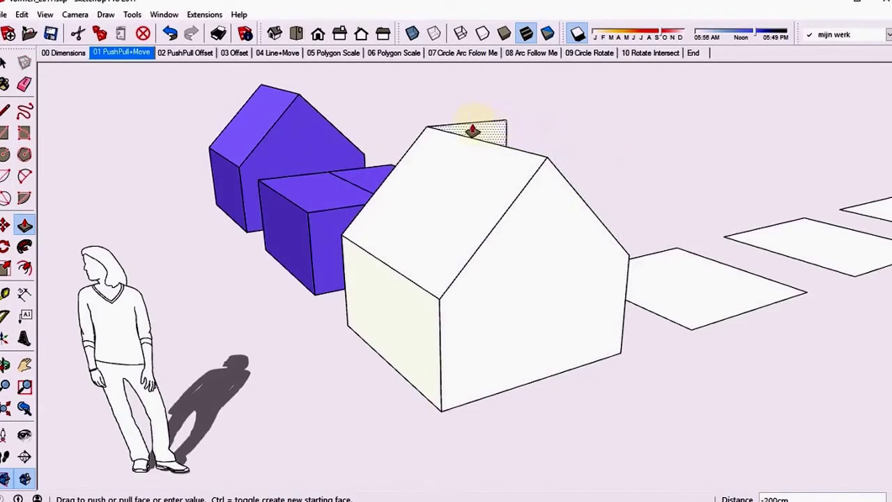
pyautogui.click(471, 131)
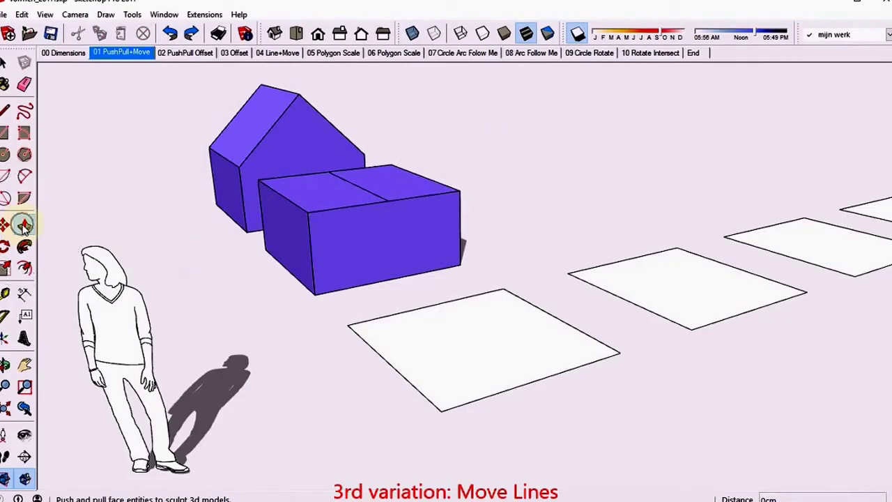
# - Push/Pull the footprint up to 100 cm, snapping to the purple box's top
pyautogui.click(24, 227)
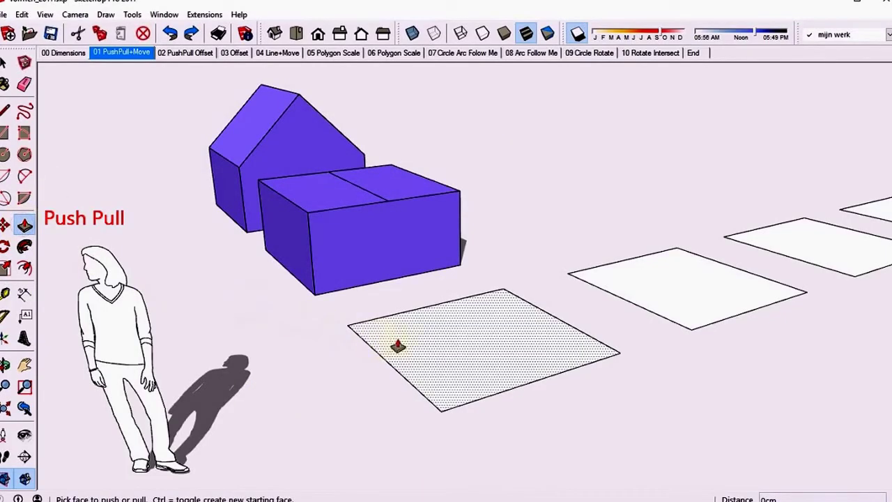
pyautogui.moveTo(414, 344); pyautogui.dragTo(376, 277)
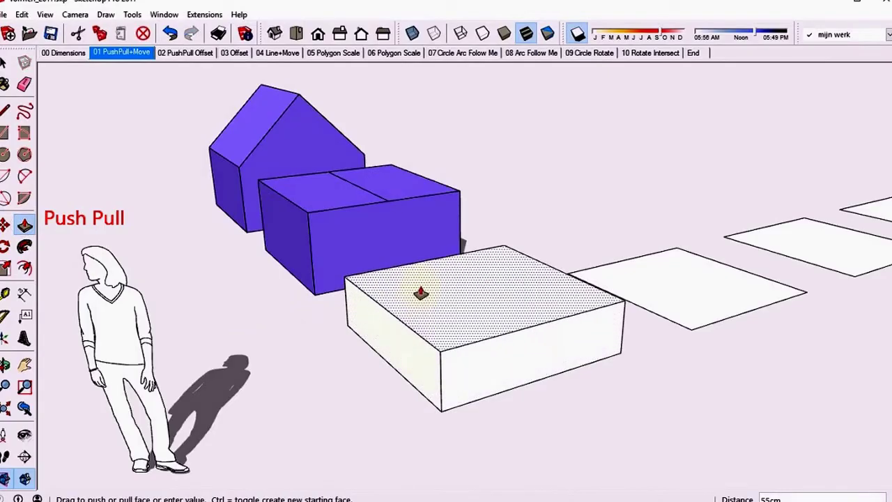
pyautogui.moveTo(377, 277)
pyautogui.mouseDown()
pyautogui.moveTo(329, 211)
pyautogui.moveTo(313, 216)
pyautogui.mouseUp()
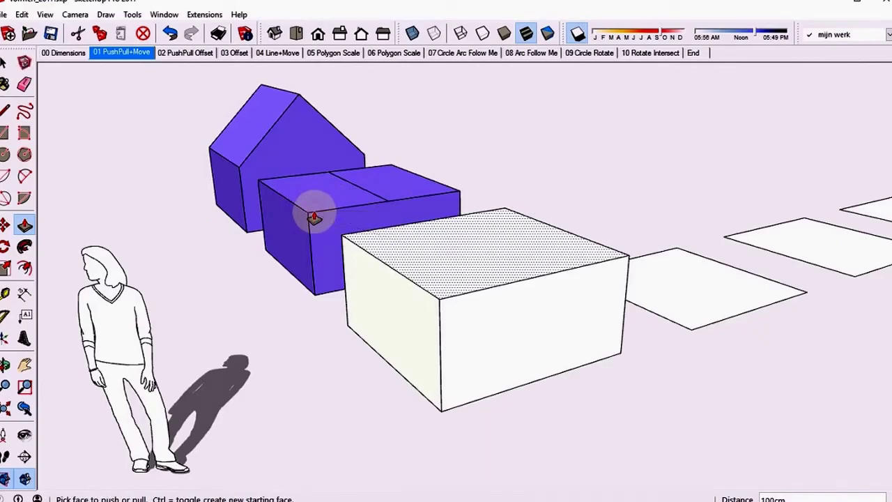
# - Draw a ridge line across the box top between opposite edge midpoints
pyautogui.click(5, 113)
pyautogui.moveTo(279, 181)
pyautogui.mouseDown(button='middle')
pyautogui.moveTo(308, 219)
pyautogui.moveTo(361, 329)
pyautogui.moveTo(382, 312)
pyautogui.mouseUp(button='middle')
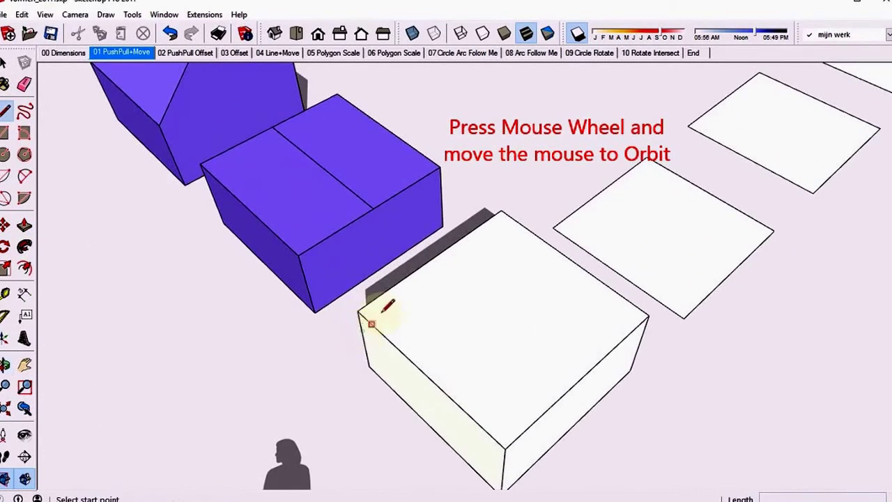
pyautogui.click(434, 257)
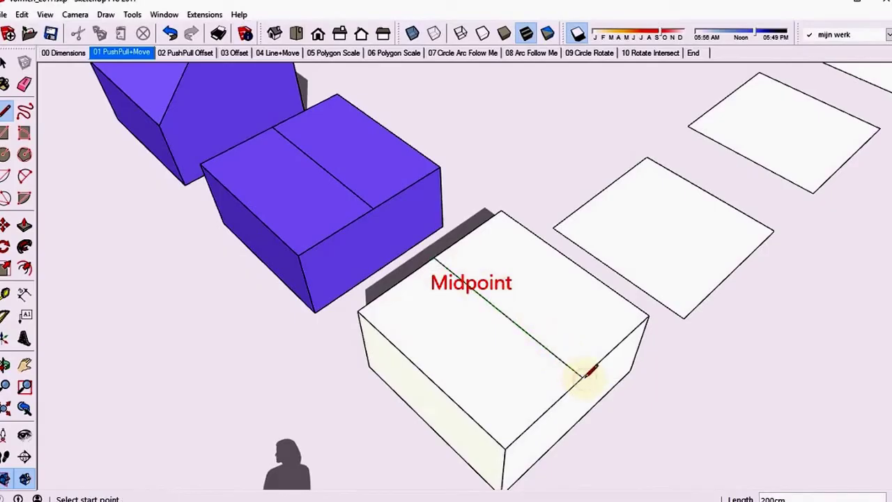
pyautogui.moveTo(589, 373)
pyautogui.mouseDown(button='middle')
pyautogui.moveTo(484, 293)
pyautogui.moveTo(486, 260)
pyautogui.moveTo(471, 258)
pyautogui.mouseUp(button='middle')
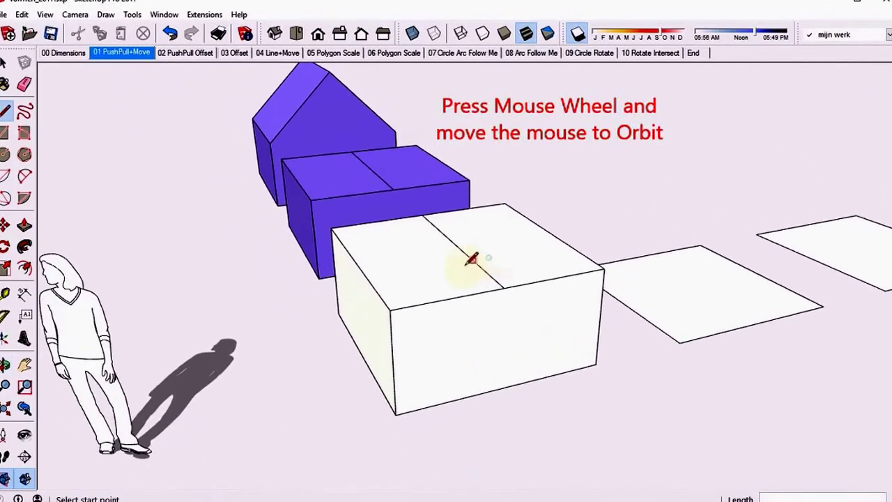
# - Move the ridge line 100 cm straight up along the blue axis
pyautogui.click(6, 226)
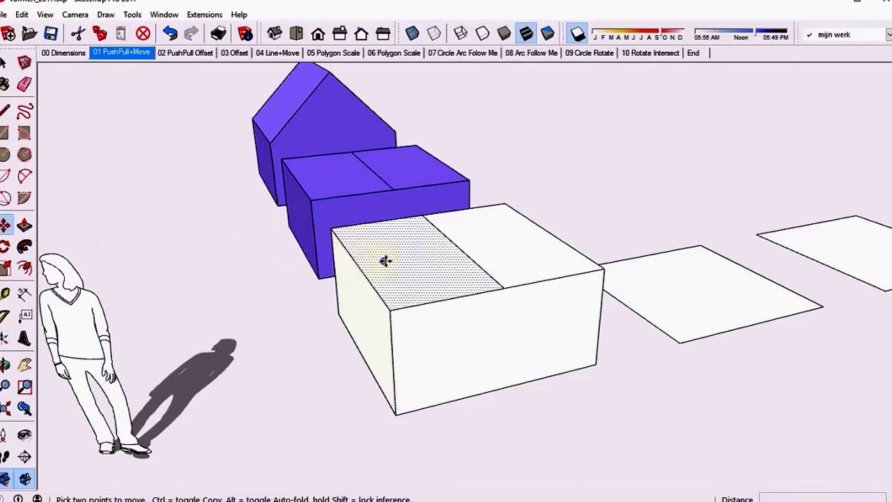
pyautogui.click(468, 252)
pyautogui.write('100')
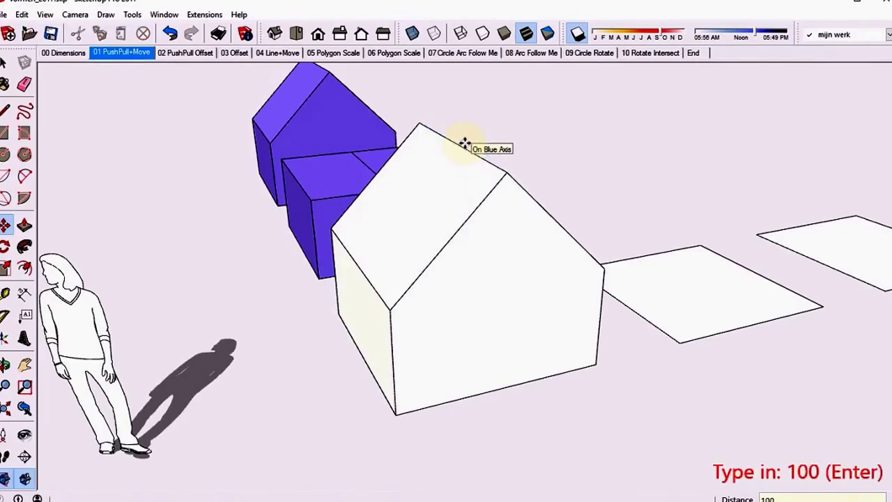
pyautogui.press('Return')
pyautogui.moveTo(363, 237)
pyautogui.mouseDown(button='middle')
pyautogui.moveTo(294, 388)
pyautogui.moveTo(315, 367)
pyautogui.moveTo(318, 342)
pyautogui.moveTo(302, 356)
pyautogui.moveTo(45, 385)
pyautogui.moveTo(304, 387)
pyautogui.moveTo(334, 377)
pyautogui.mouseUp(button='middle')
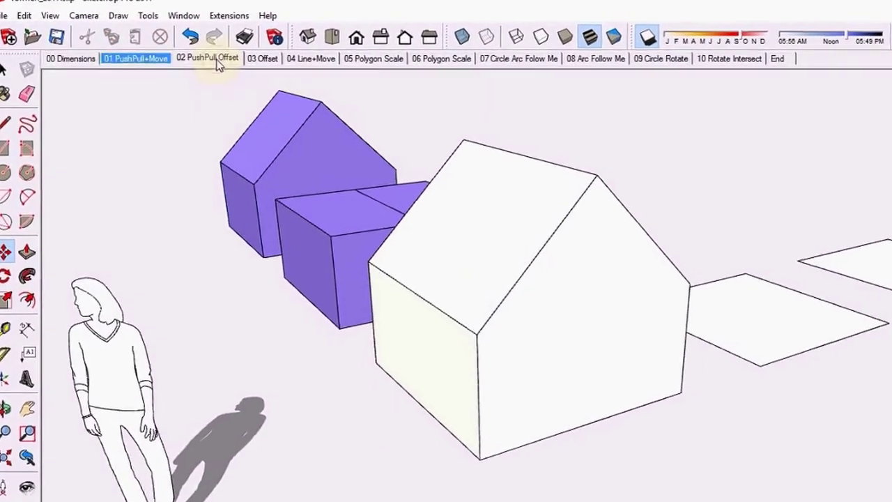
# - Switch to the '02 PushPull Offset' scene
pyautogui.click(218, 61)
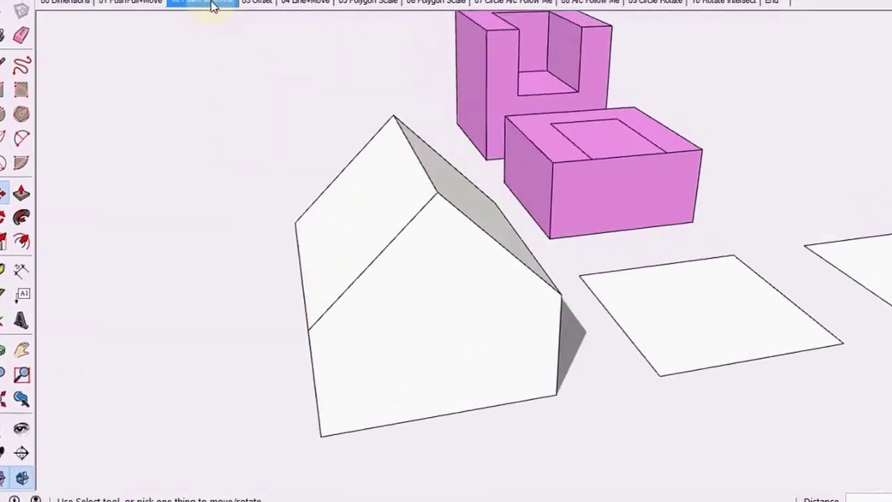